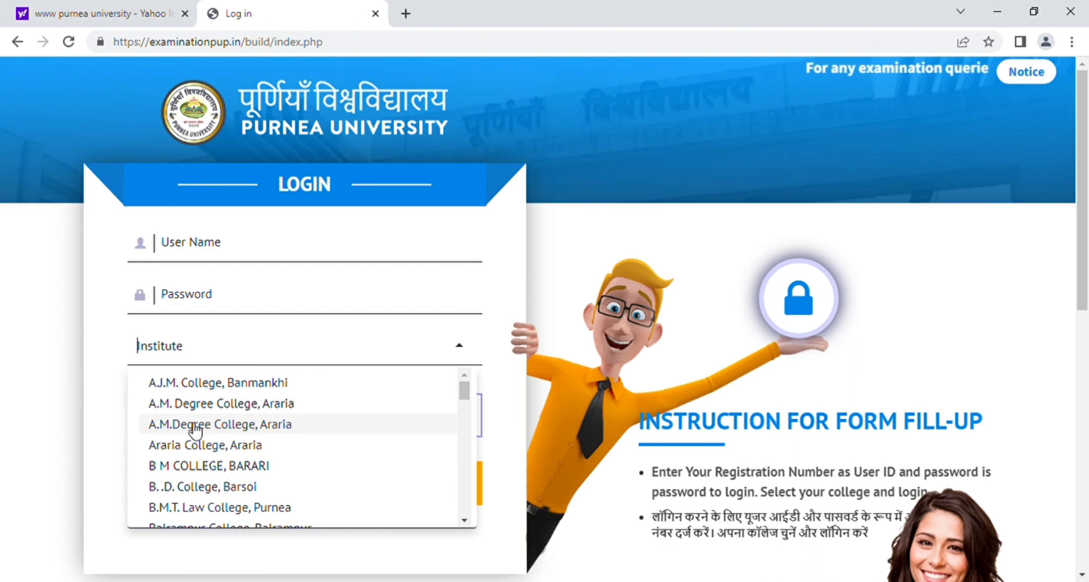
Close the institute list, log in to the student account, and open Back Exam Registration
{"action": "left_click", "coordinate": [196, 431]}
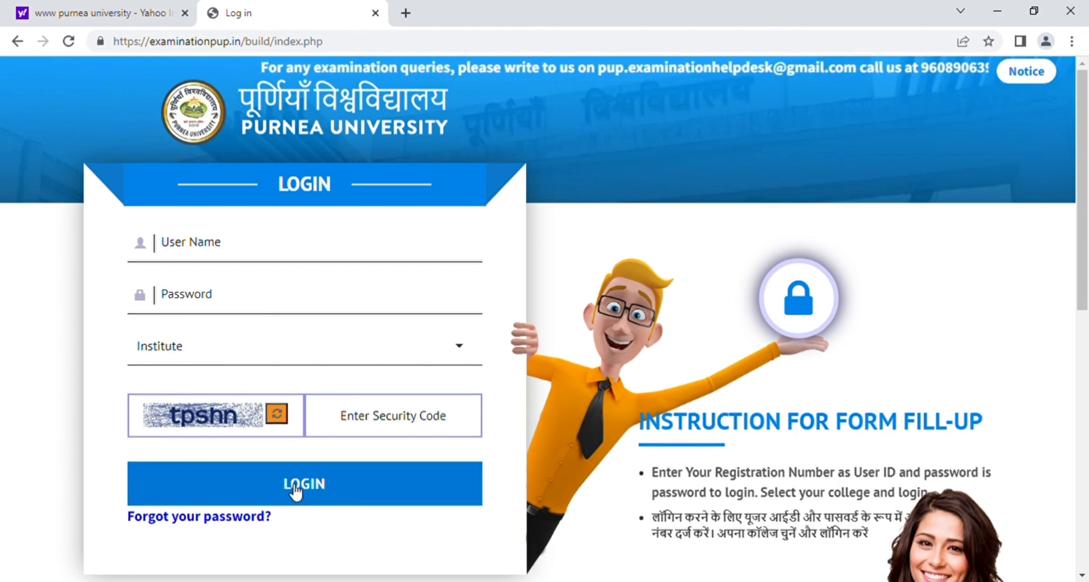
{"action": "left_click", "coordinate": [295, 489]}
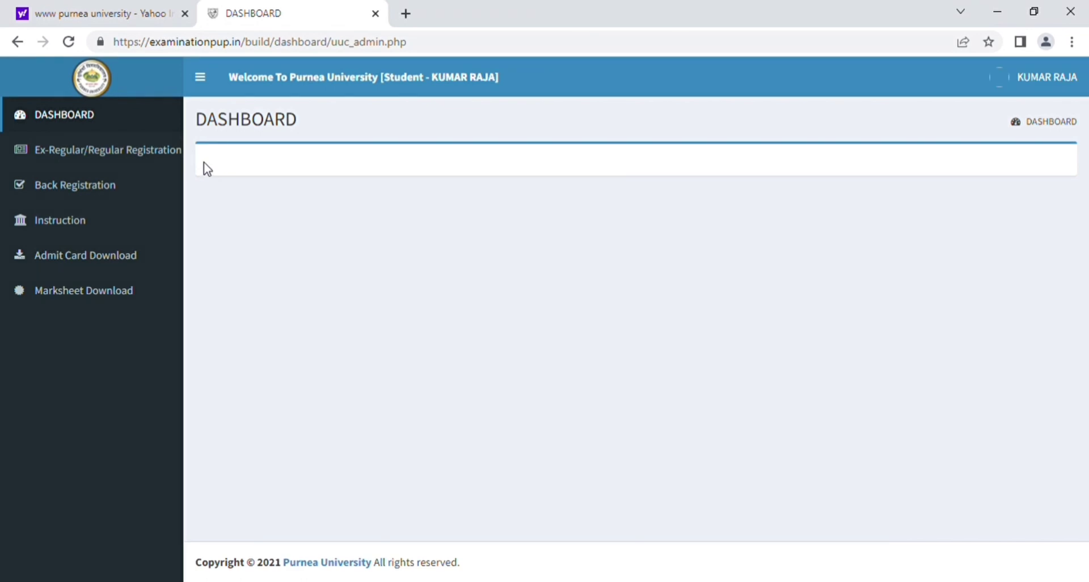
{"action": "left_click", "coordinate": [95, 189]}
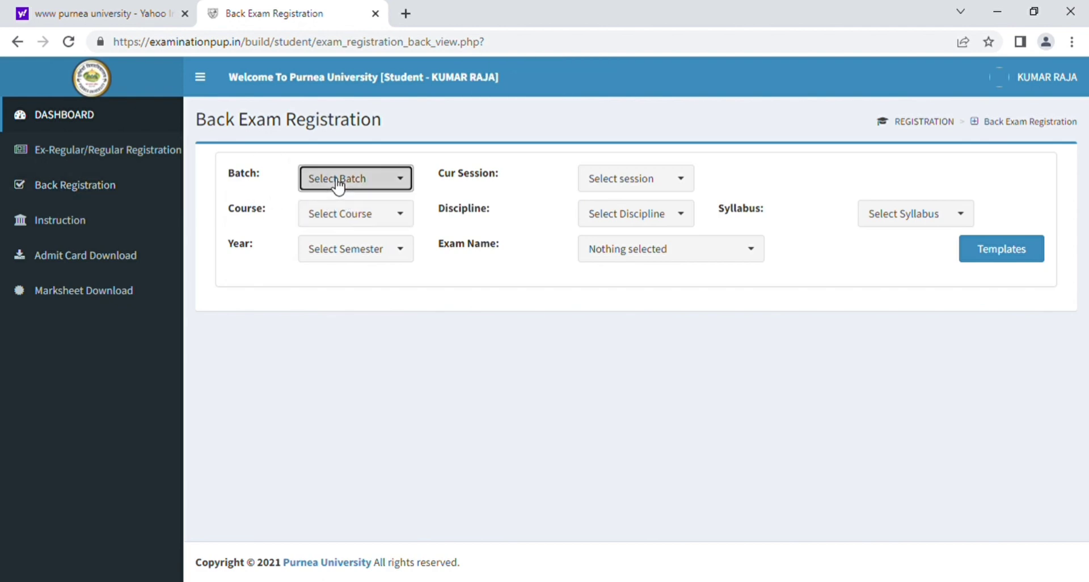
Select batch 2019-22, course B.SC, 2nd year, session 2021-22 and discipline Mathematics
{"action": "left_click", "coordinate": [338, 182]}
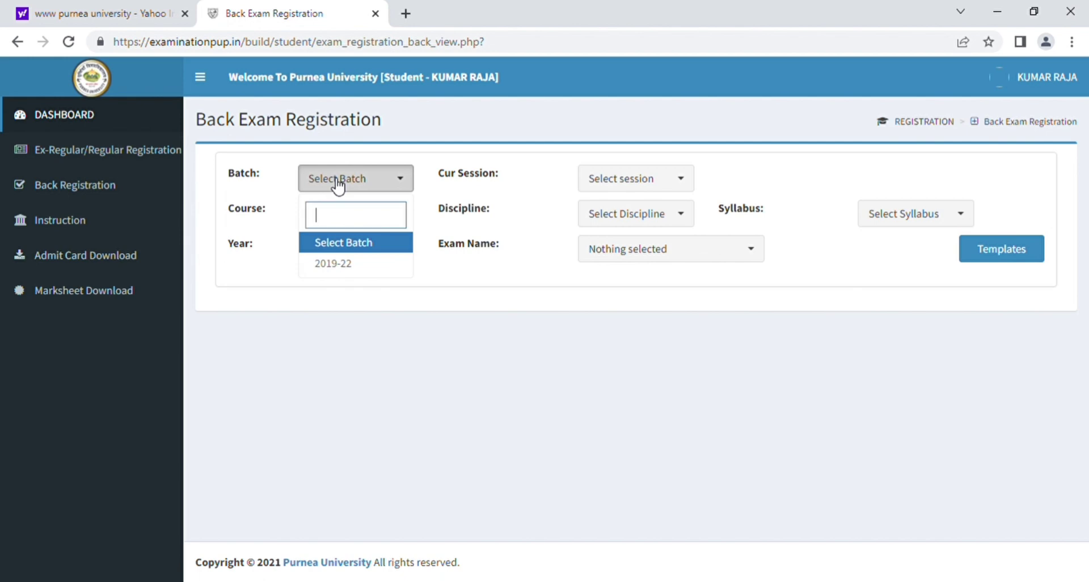
{"action": "left_click", "coordinate": [334, 264]}
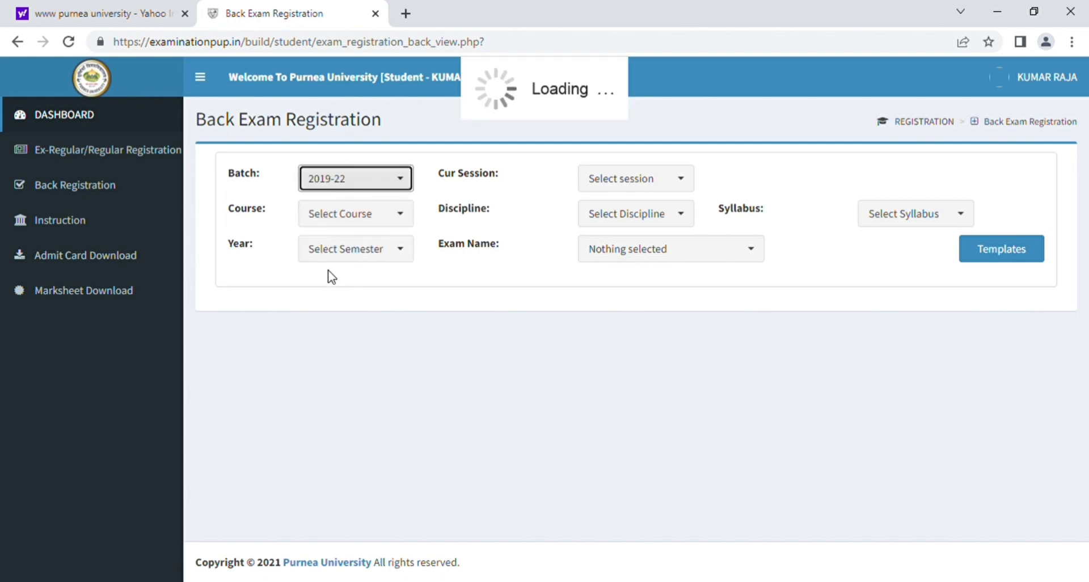
{"action": "left_click", "coordinate": [340, 215]}
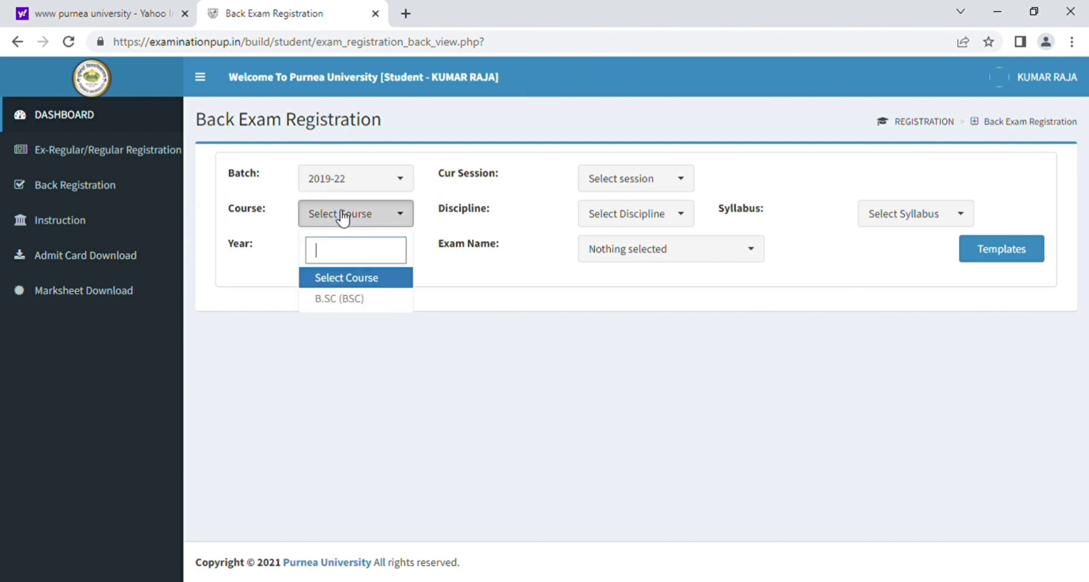
{"action": "left_click", "coordinate": [325, 299]}
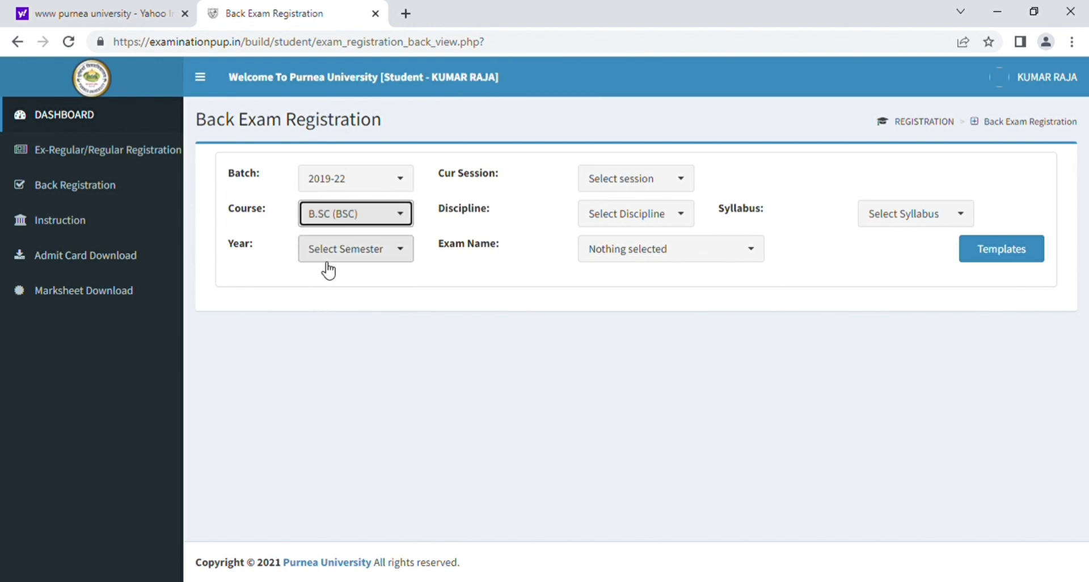
{"action": "left_click", "coordinate": [347, 264]}
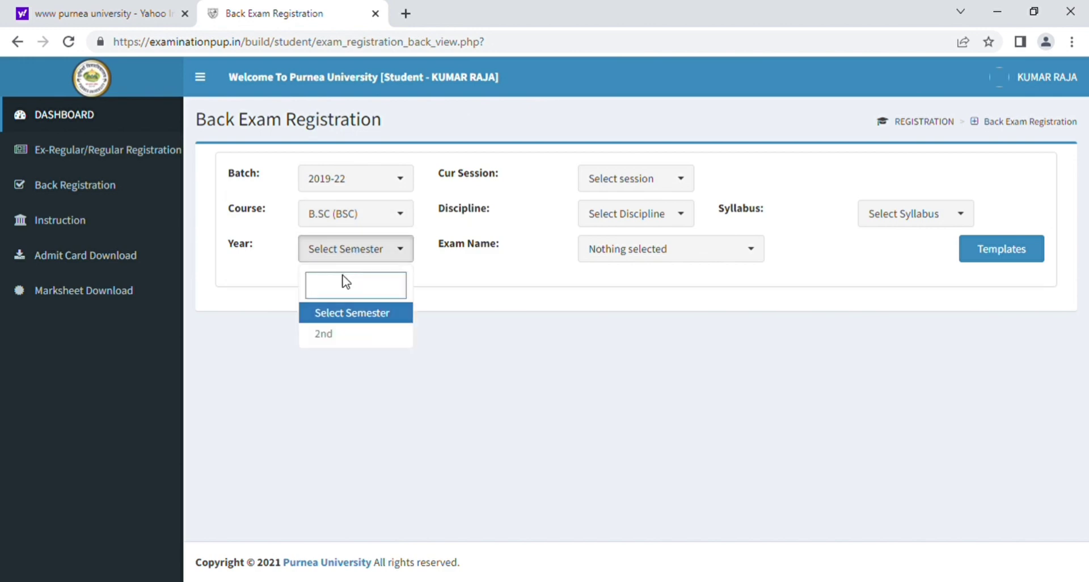
{"action": "left_click", "coordinate": [336, 340]}
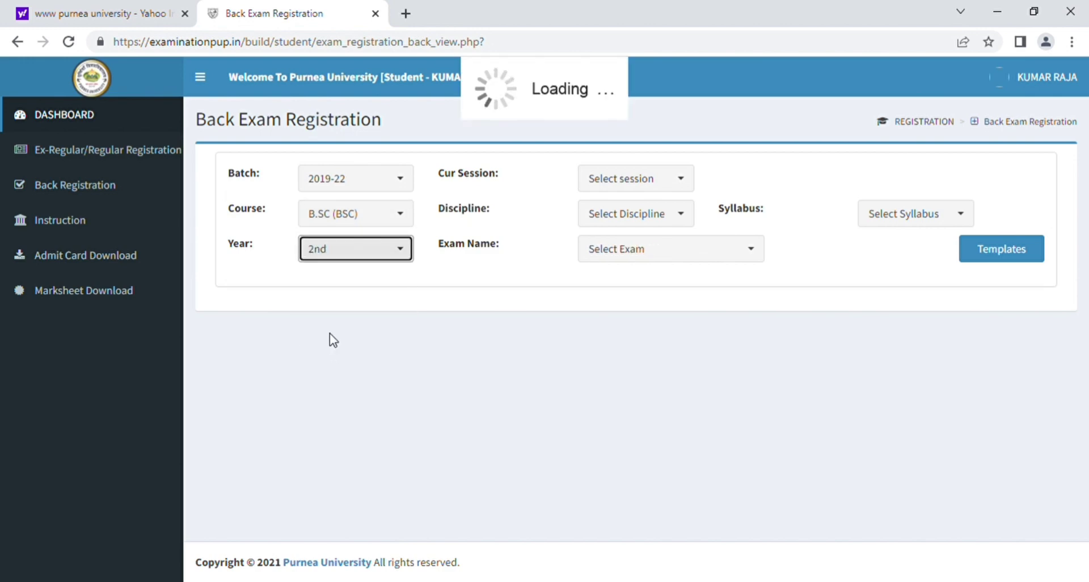
{"action": "left_click", "coordinate": [632, 185]}
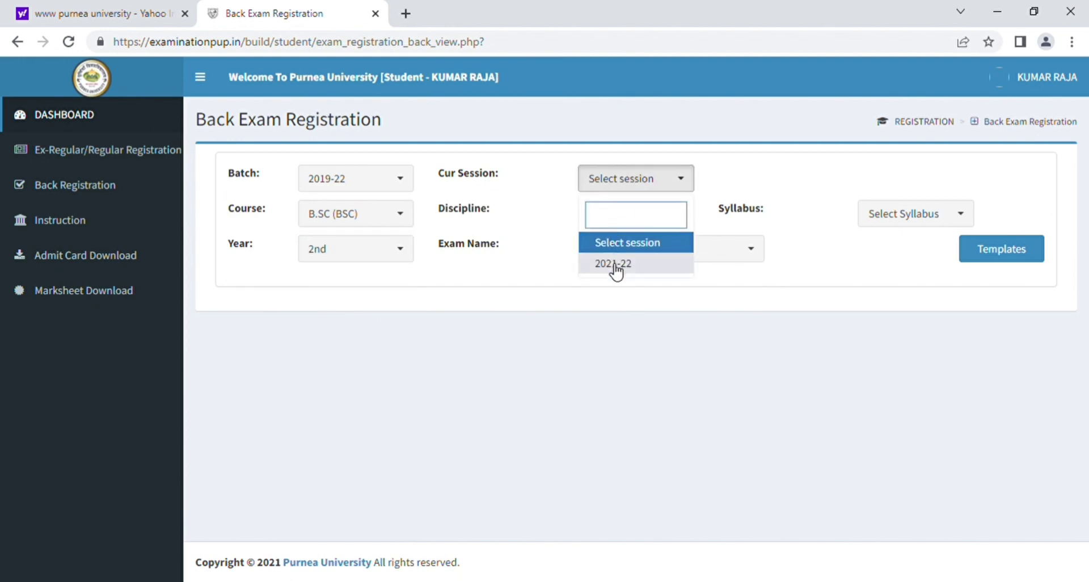
{"action": "left_click", "coordinate": [615, 265]}
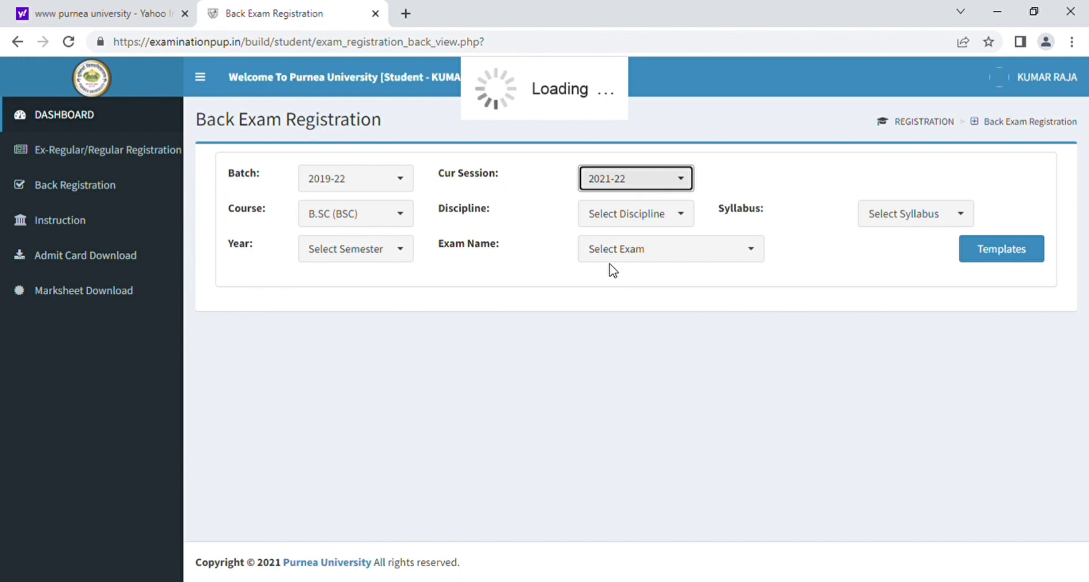
{"action": "left_click", "coordinate": [608, 214]}
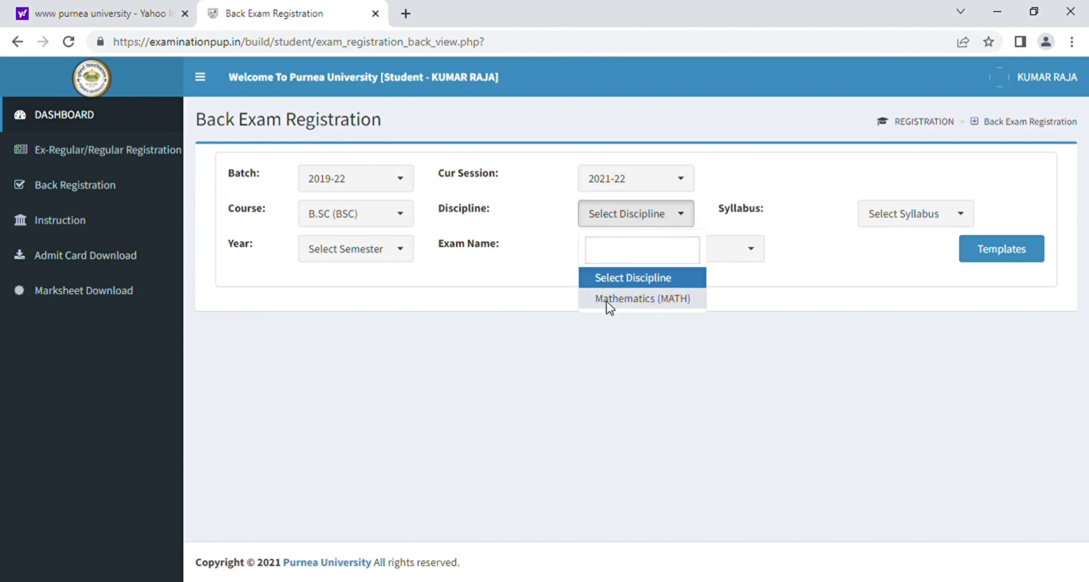
{"action": "left_click", "coordinate": [611, 300]}
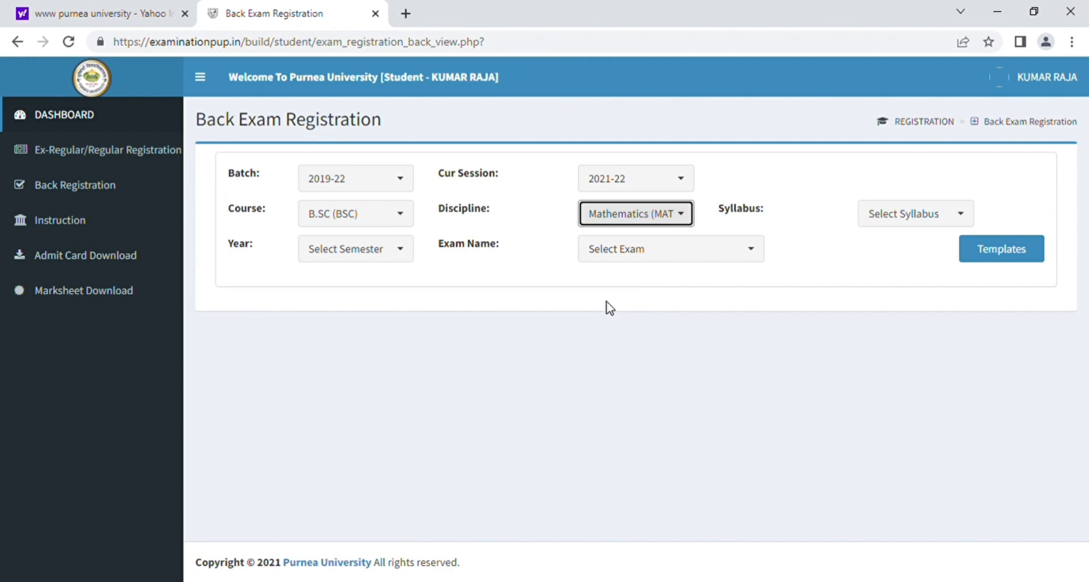
Reselect the 2nd year so the empty exam name list fills with options
{"action": "left_click", "coordinate": [642, 252]}
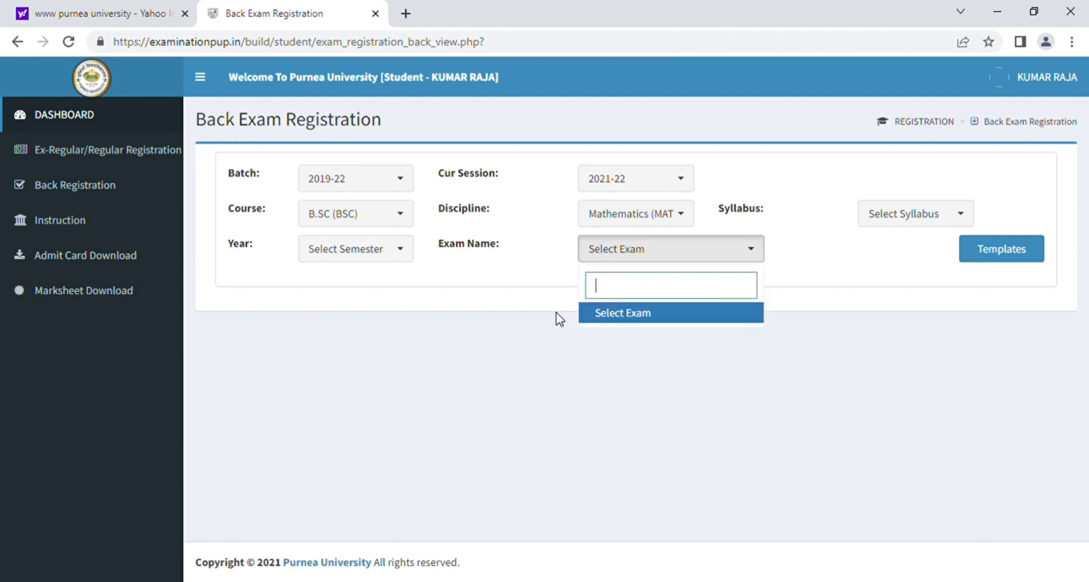
{"action": "left_click", "coordinate": [555, 312]}
{"action": "left_click", "coordinate": [648, 254]}
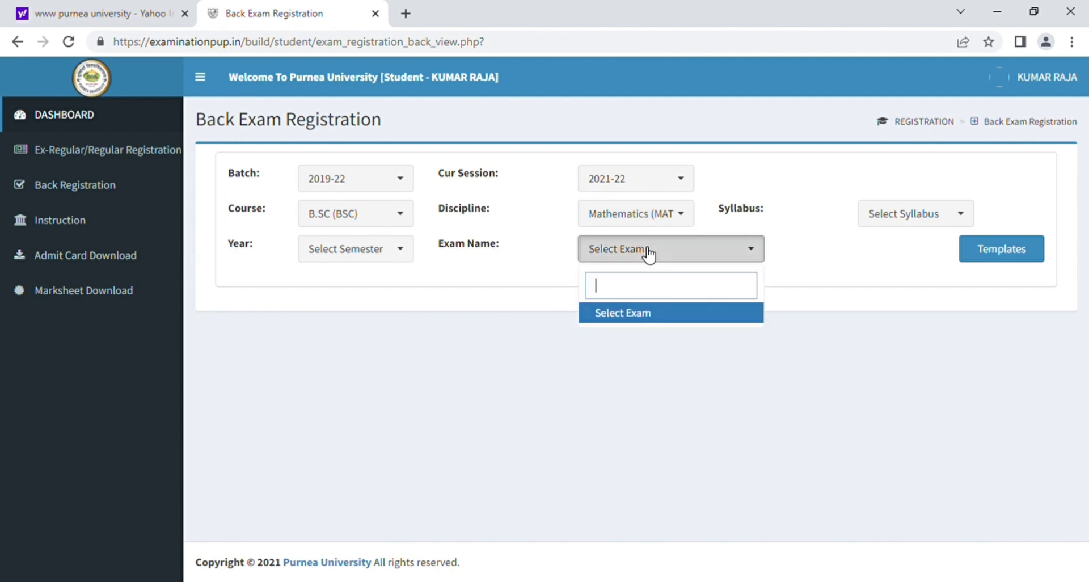
{"action": "left_click", "coordinate": [486, 304]}
{"action": "left_click", "coordinate": [358, 251]}
{"action": "left_click", "coordinate": [357, 250]}
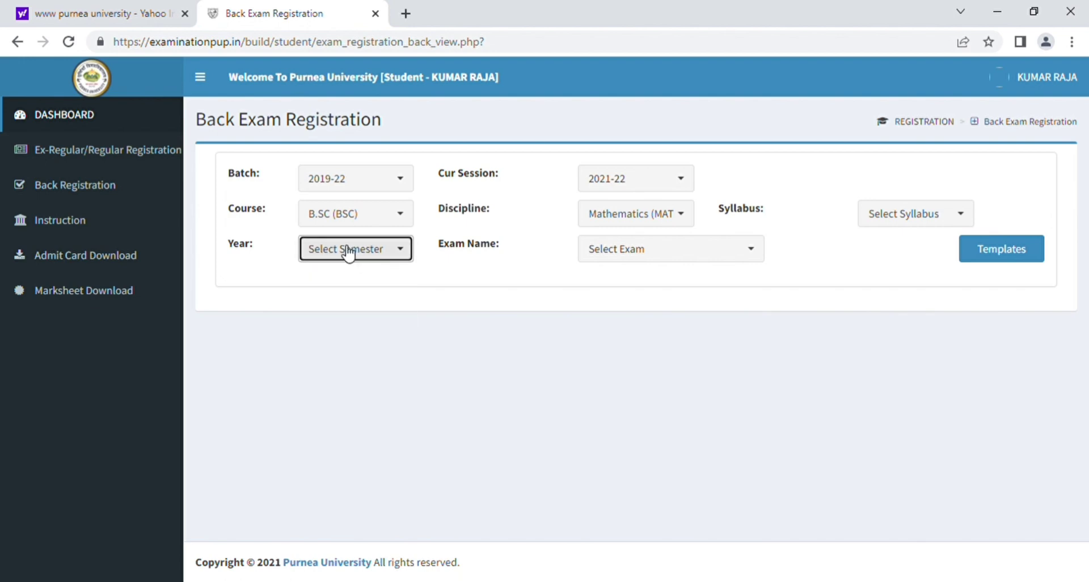
{"action": "left_click", "coordinate": [347, 251]}
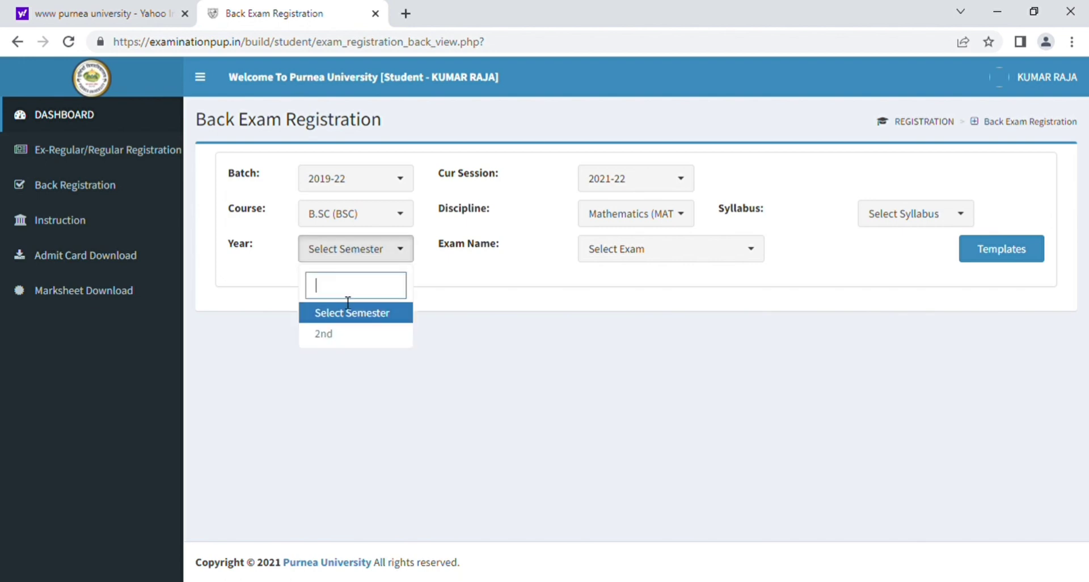
{"action": "left_click", "coordinate": [342, 346]}
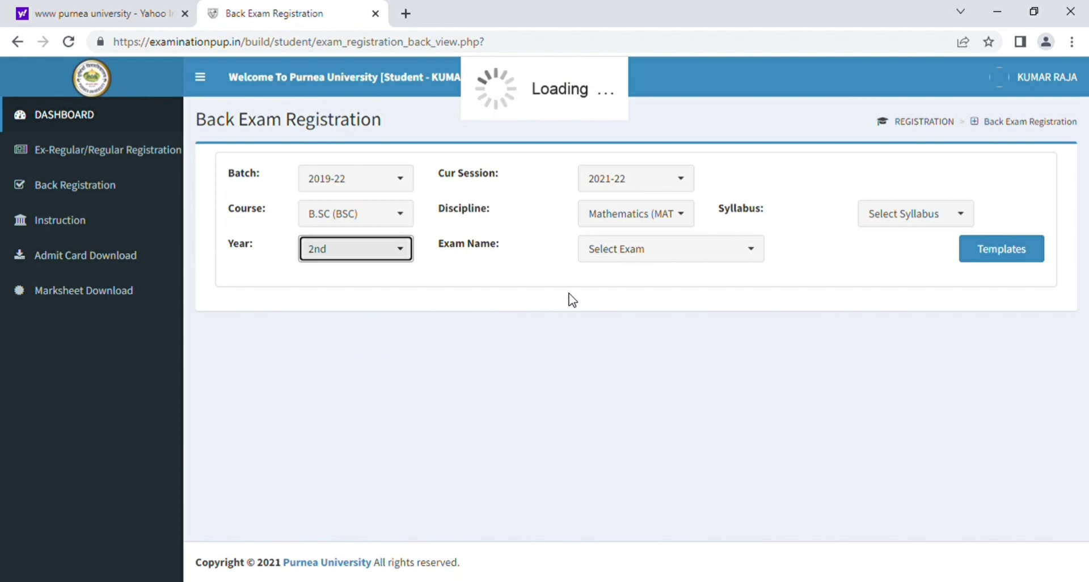
Choose the BSC MATH 2nd sem back exam 2021-22 with syllabus 2020 and load its form
{"action": "left_click", "coordinate": [652, 256]}
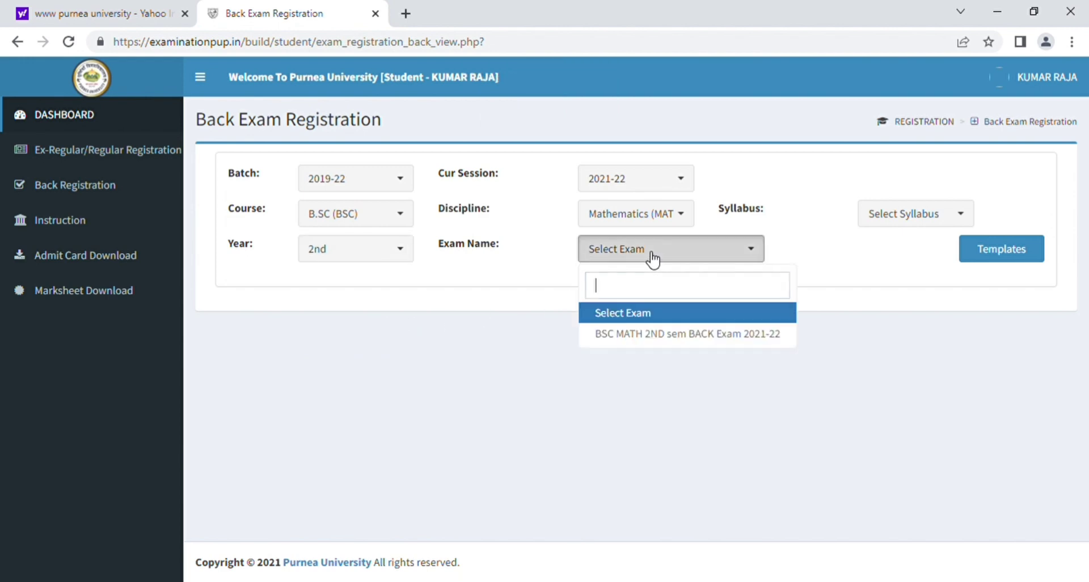
{"action": "left_click", "coordinate": [644, 339]}
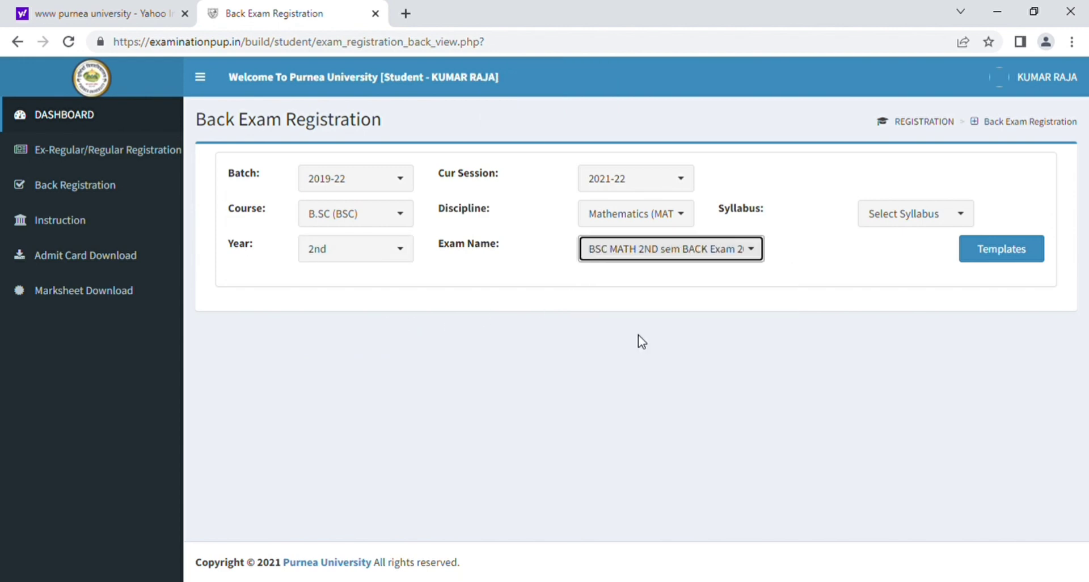
{"action": "left_click", "coordinate": [879, 220]}
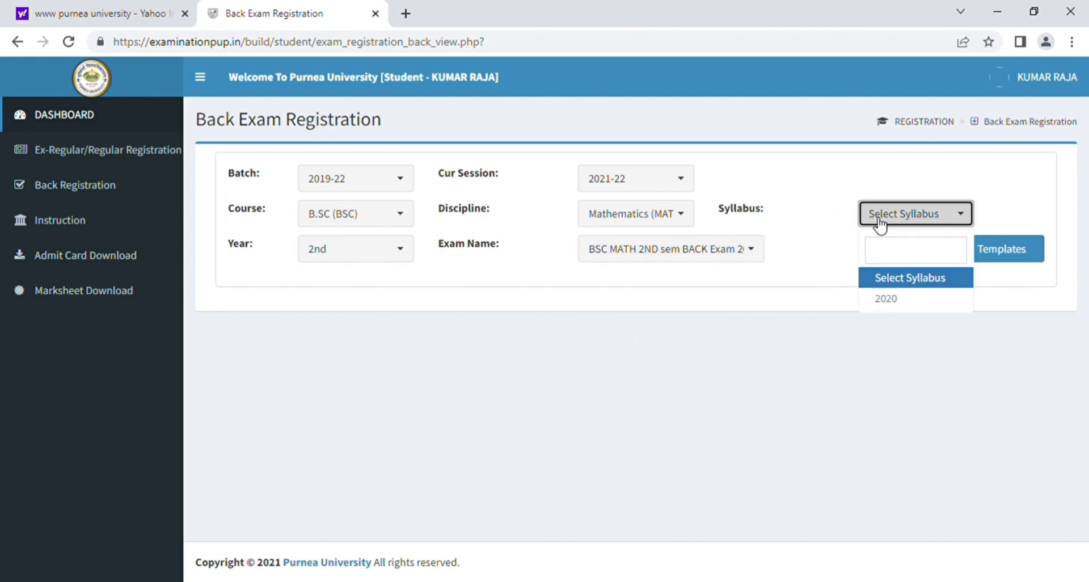
{"action": "left_click", "coordinate": [896, 299]}
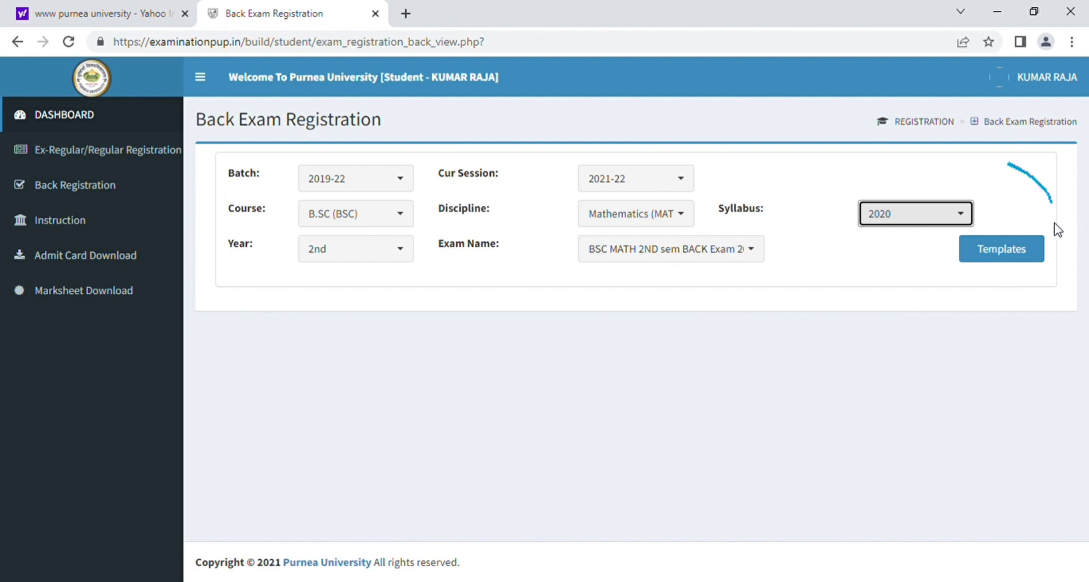
{"action": "left_click", "coordinate": [1004, 250]}
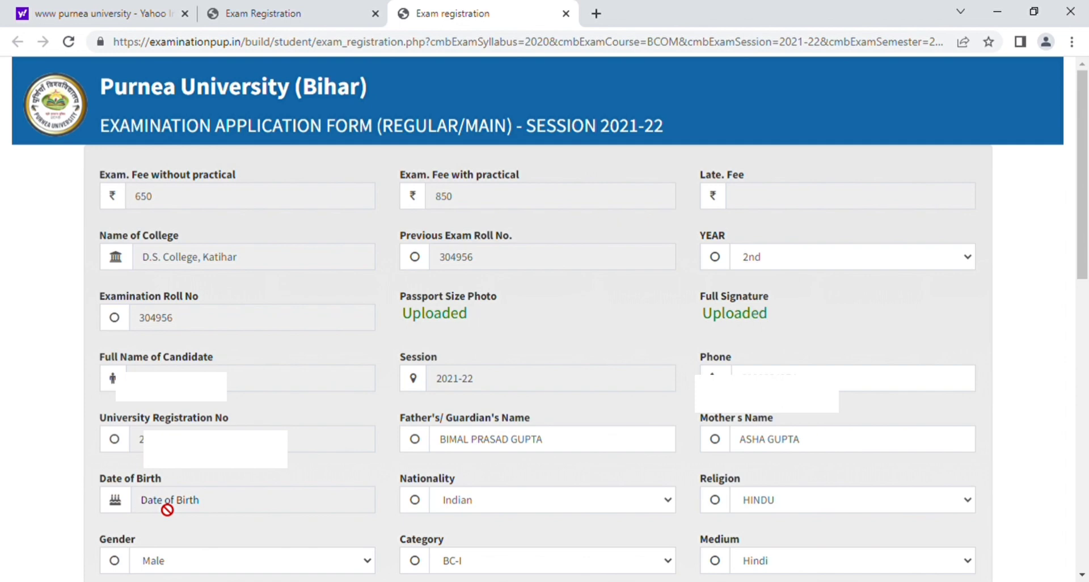
{"action": "left_click", "coordinate": [167, 509]}
{"action": "left_click", "coordinate": [72, 439]}
{"action": "left_click", "coordinate": [772, 507]}
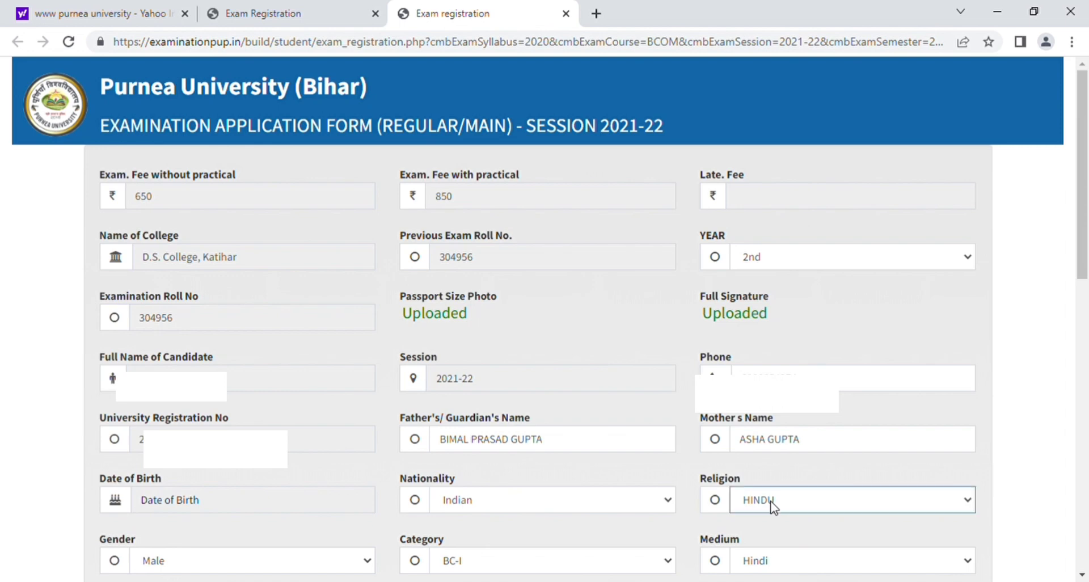
{"action": "left_click", "coordinate": [163, 561]}
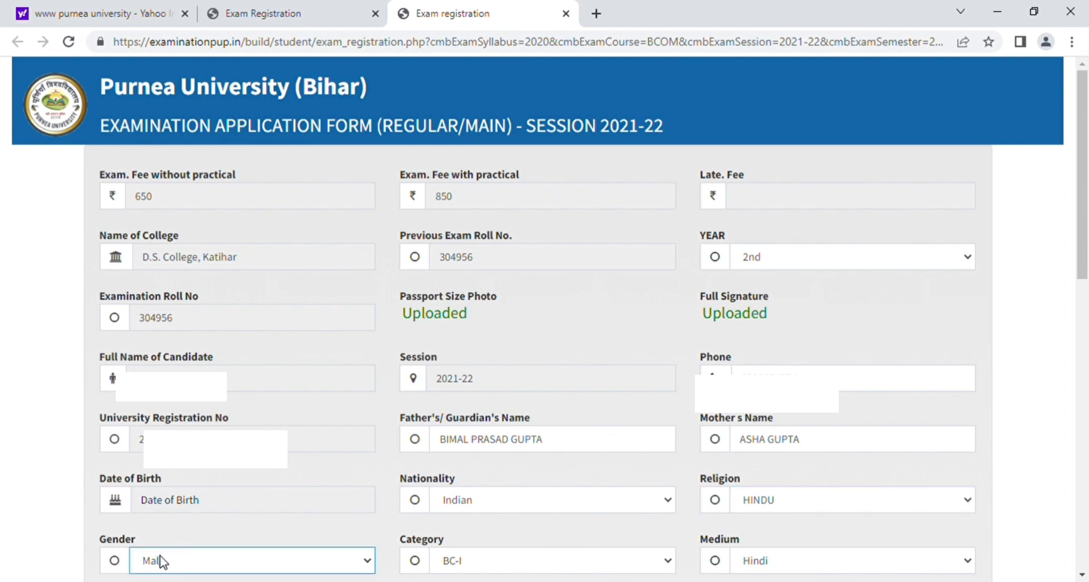
{"action": "left_click", "coordinate": [274, 380]}
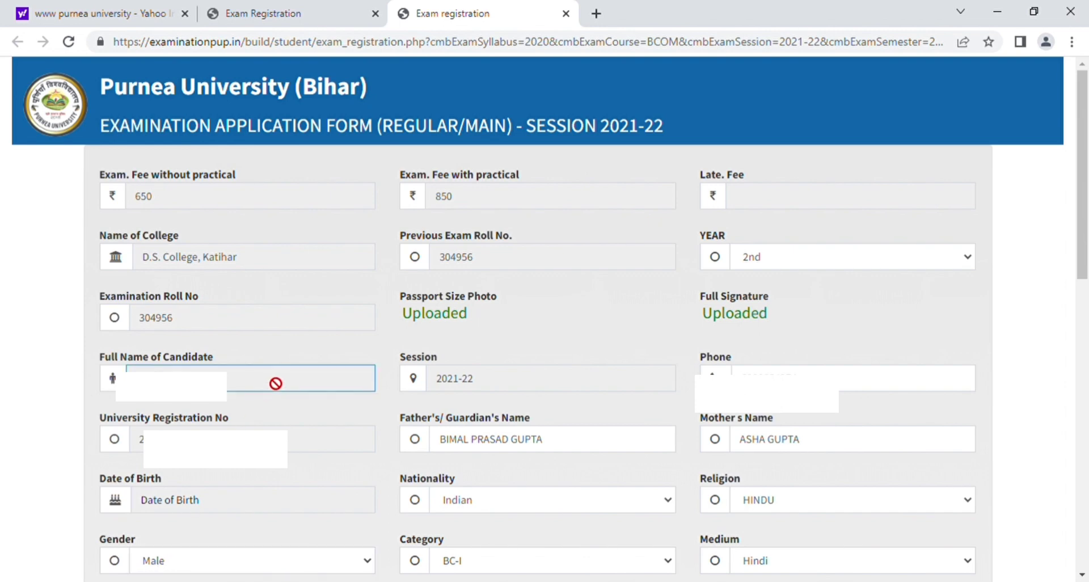
{"action": "left_click", "coordinate": [477, 563]}
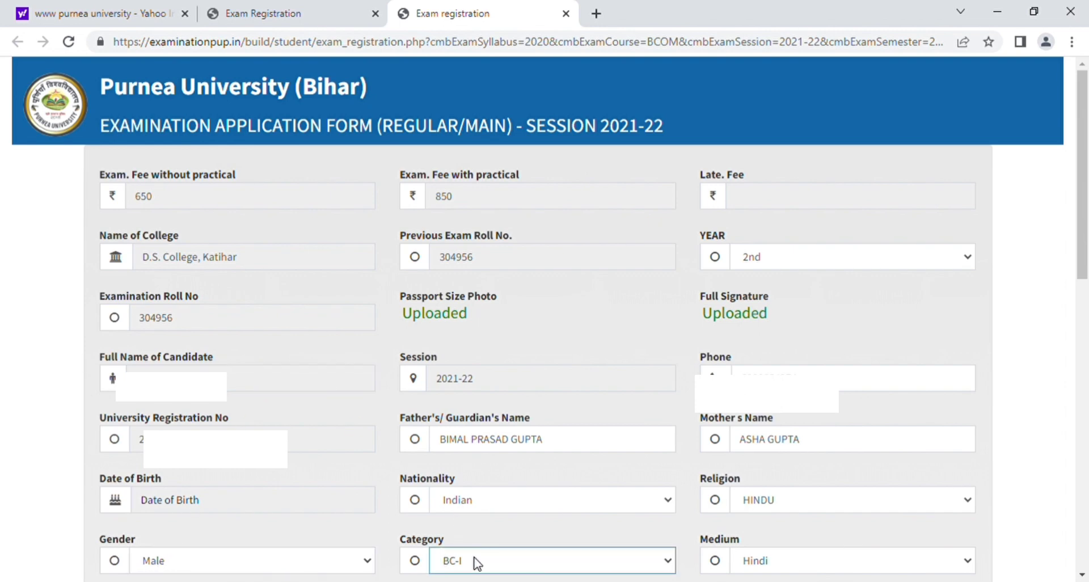
{"action": "left_click", "coordinate": [346, 531]}
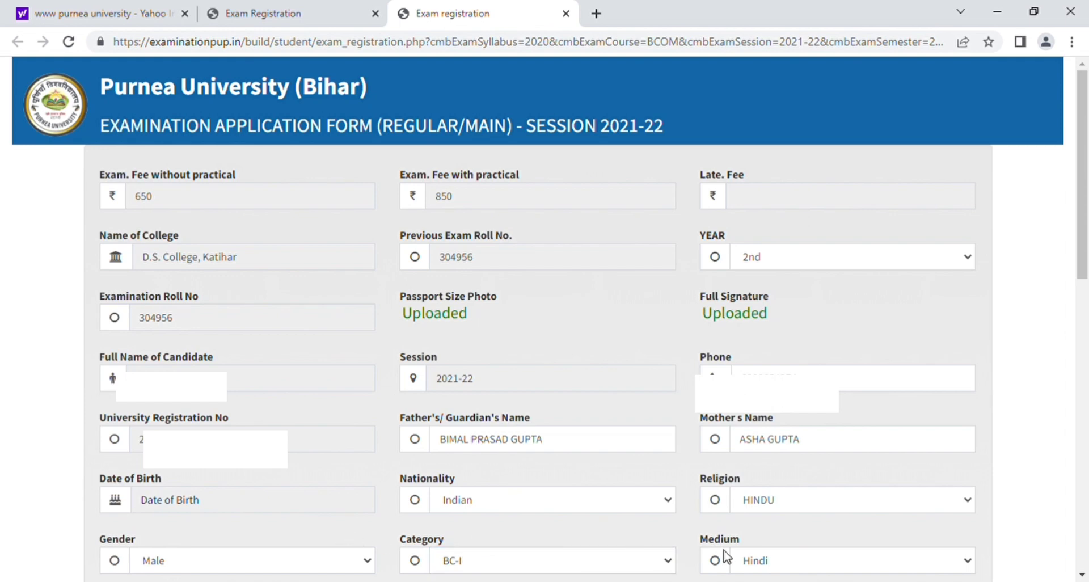
{"action": "left_click", "coordinate": [754, 563]}
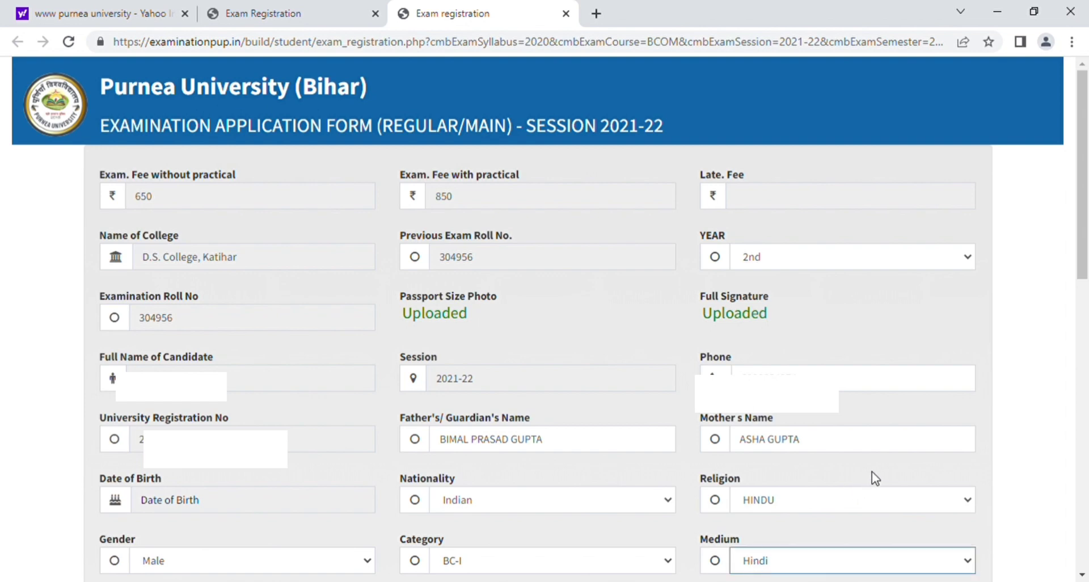
{"action": "left_click", "coordinate": [1084, 312]}
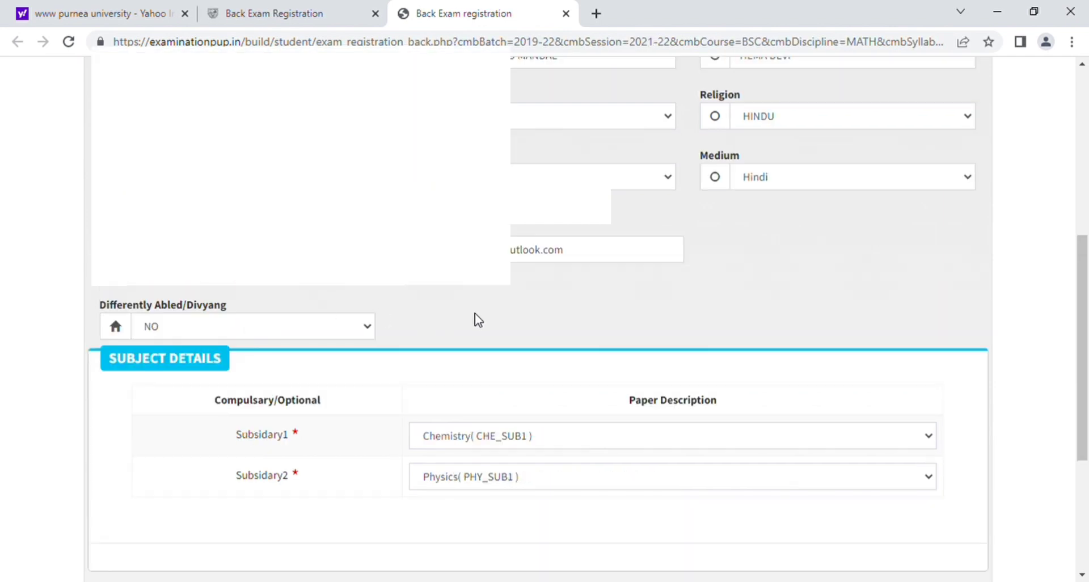
Scroll past the Chemistry and Physics subject details to Previous Examination Details and Save
{"action": "scroll", "coordinate": [486, 323], "scroll_direction": "down", "scroll_amount": 3}
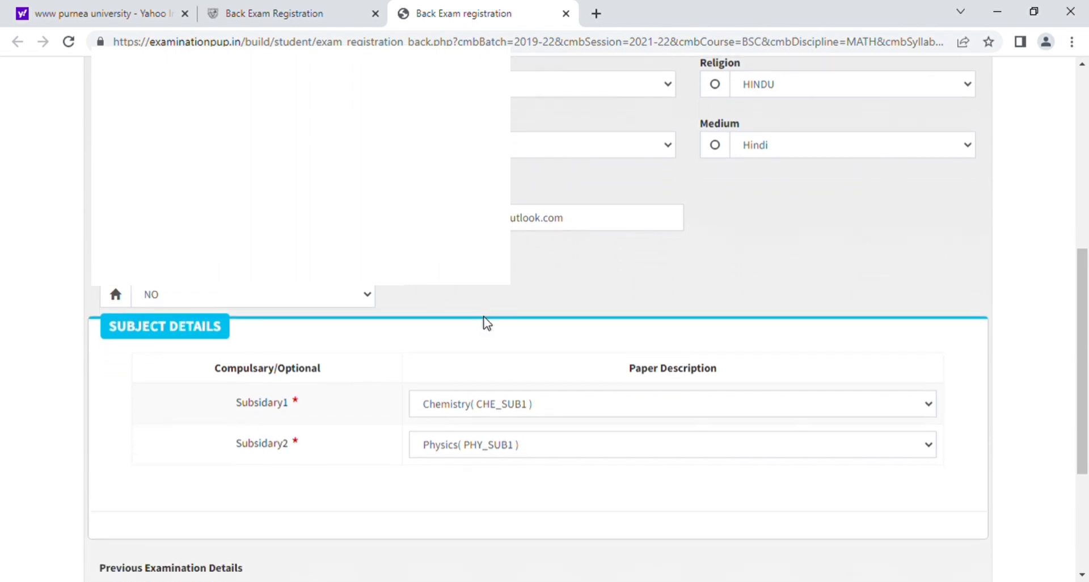
{"action": "scroll", "coordinate": [487, 323], "scroll_direction": "down", "scroll_amount": 1}
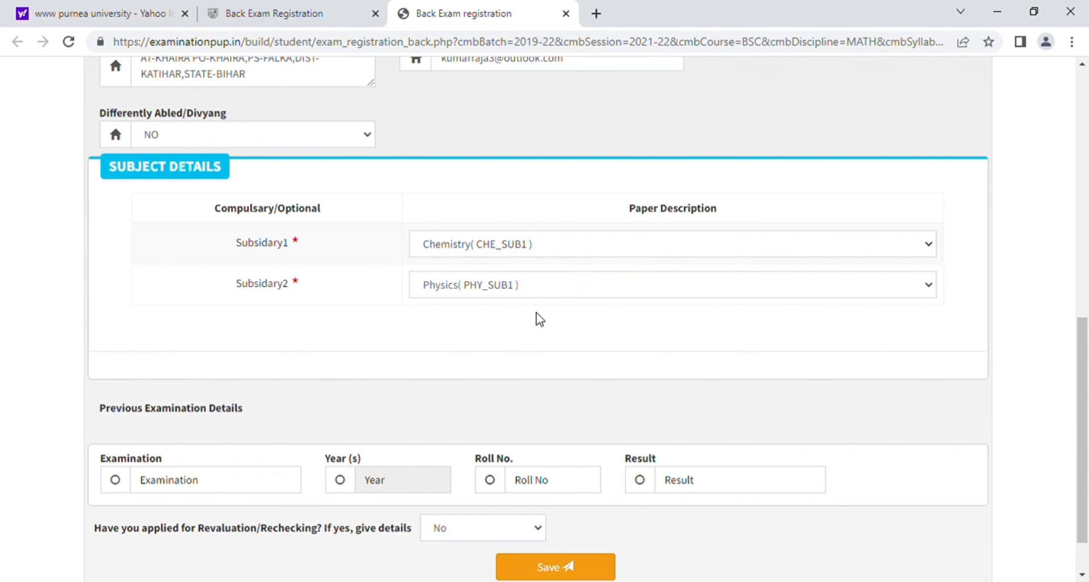
{"action": "scroll", "coordinate": [538, 319], "scroll_direction": "down", "scroll_amount": 1}
{"action": "scroll", "coordinate": [538, 319], "scroll_direction": "down", "scroll_amount": 1}
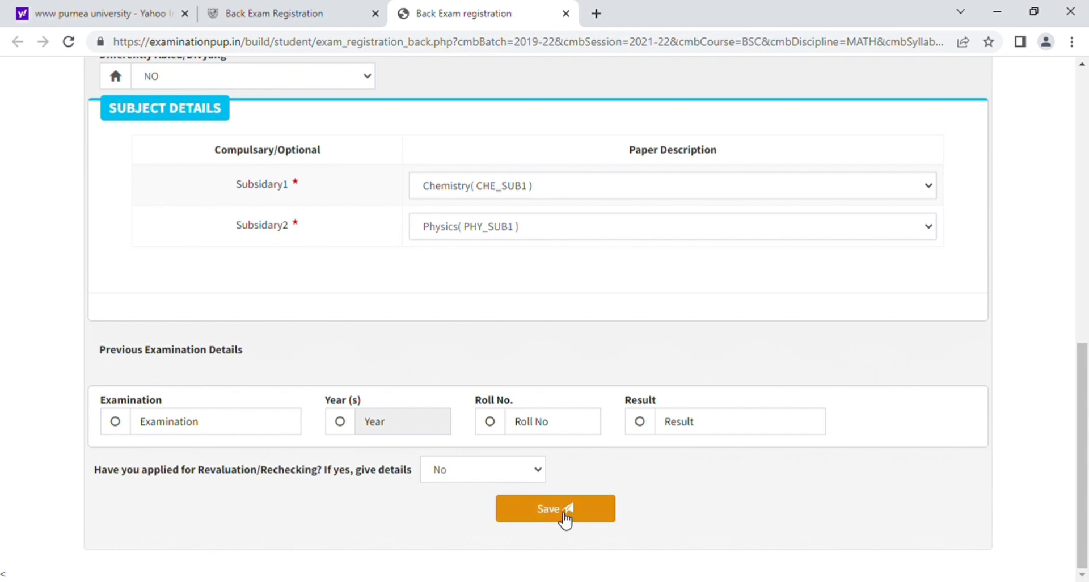
Confirm revaluation is set to No and save the exam application form
{"action": "left_click", "coordinate": [452, 480]}
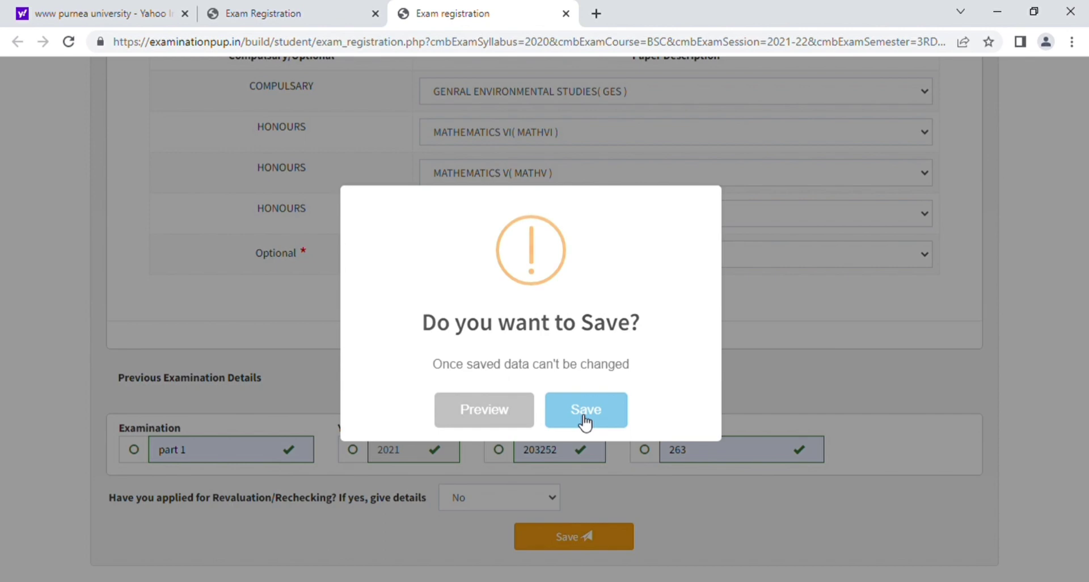
{"action": "left_click", "coordinate": [586, 420]}
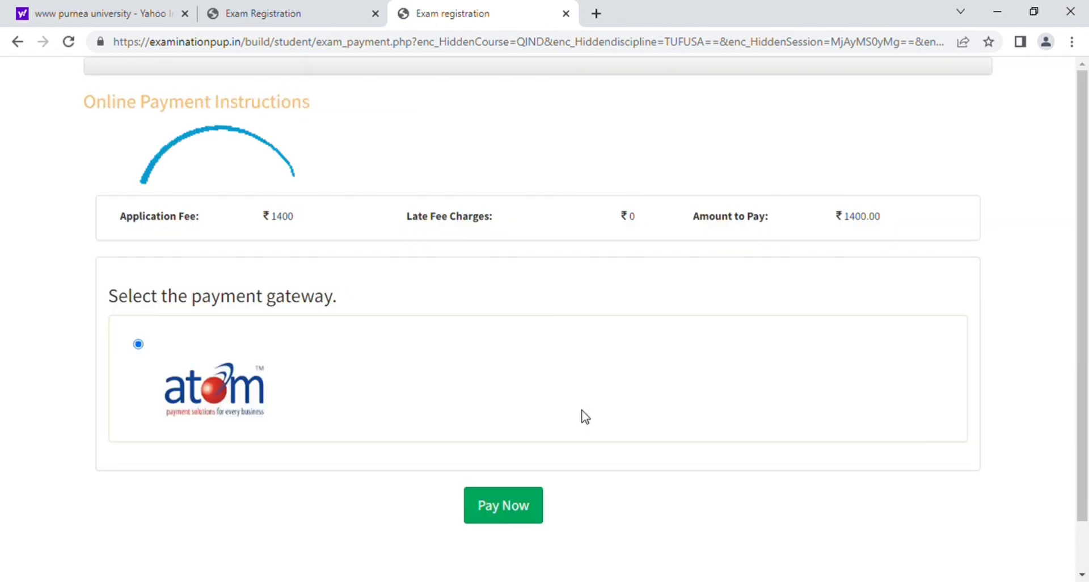
Pay the ₹1400 application fee using the atom payment gateway option
{"action": "left_click", "coordinate": [522, 508]}
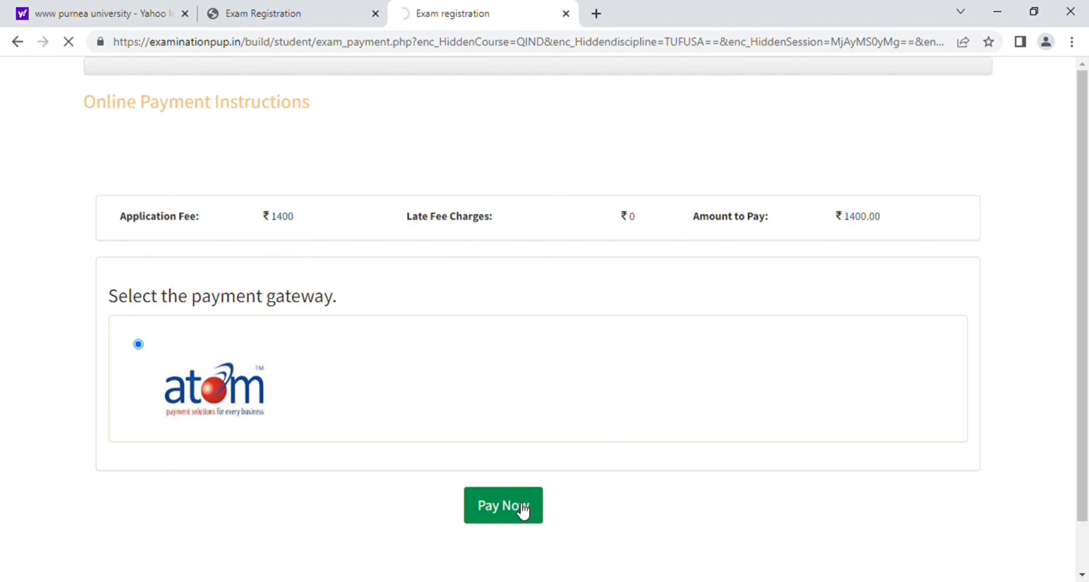
{"action": "left_click", "coordinate": [522, 510]}
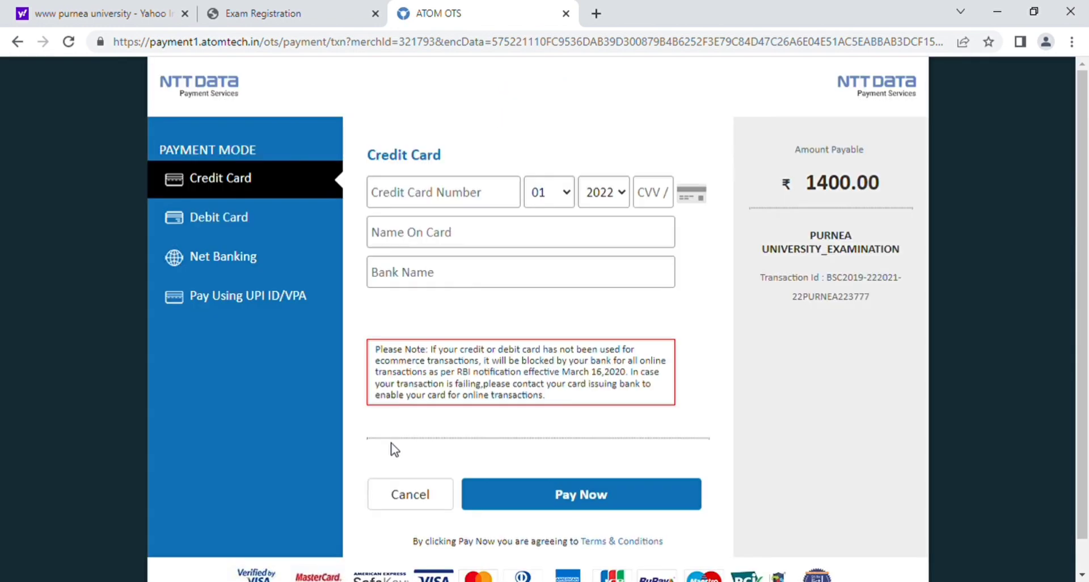
Pay ₹1400.00 by UPI, entering the payer's virtual address and name
{"action": "left_click", "coordinate": [238, 306]}
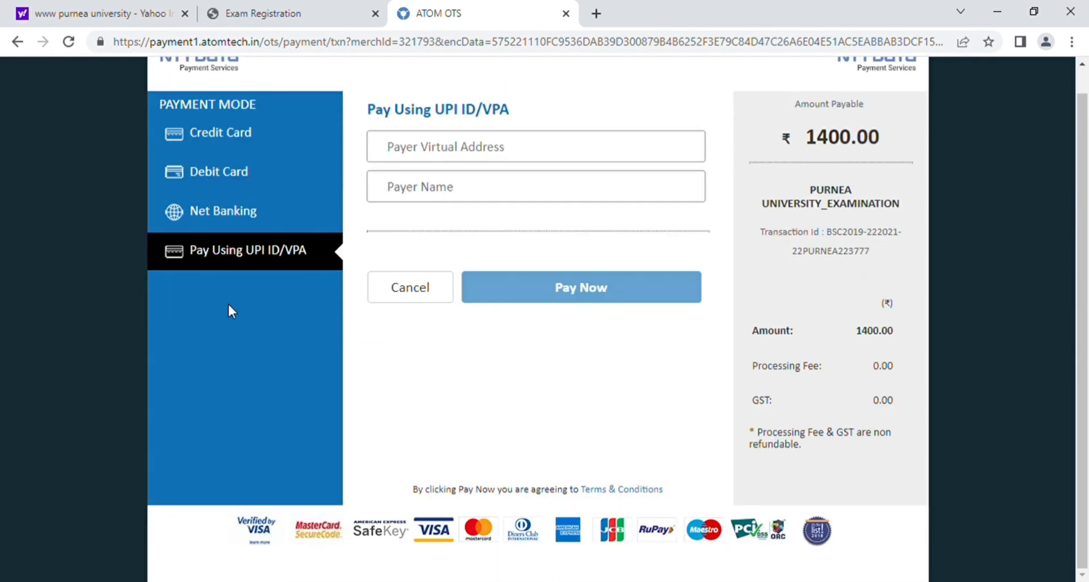
{"action": "left_click", "coordinate": [425, 148]}
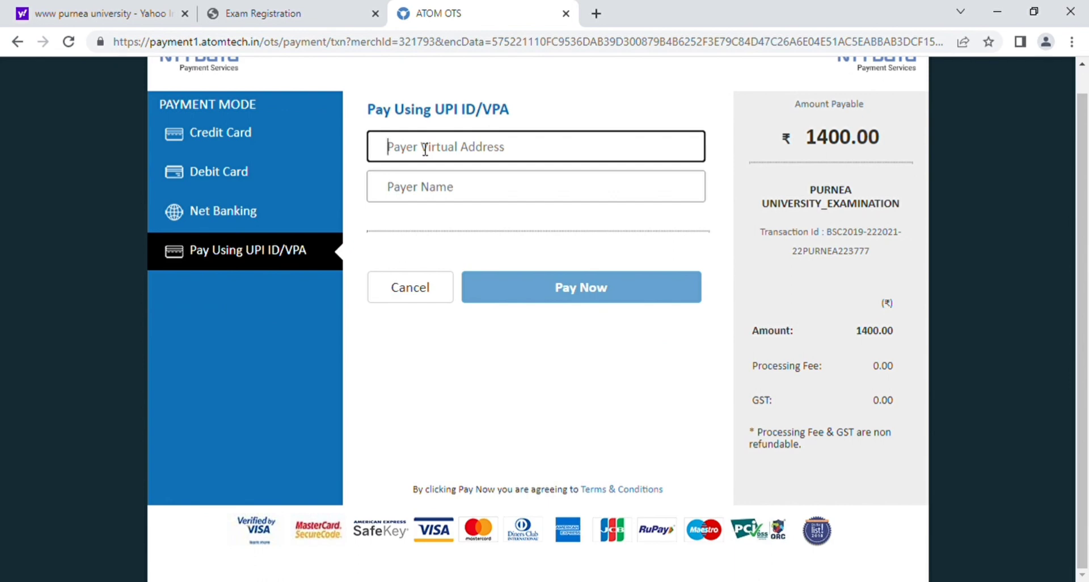
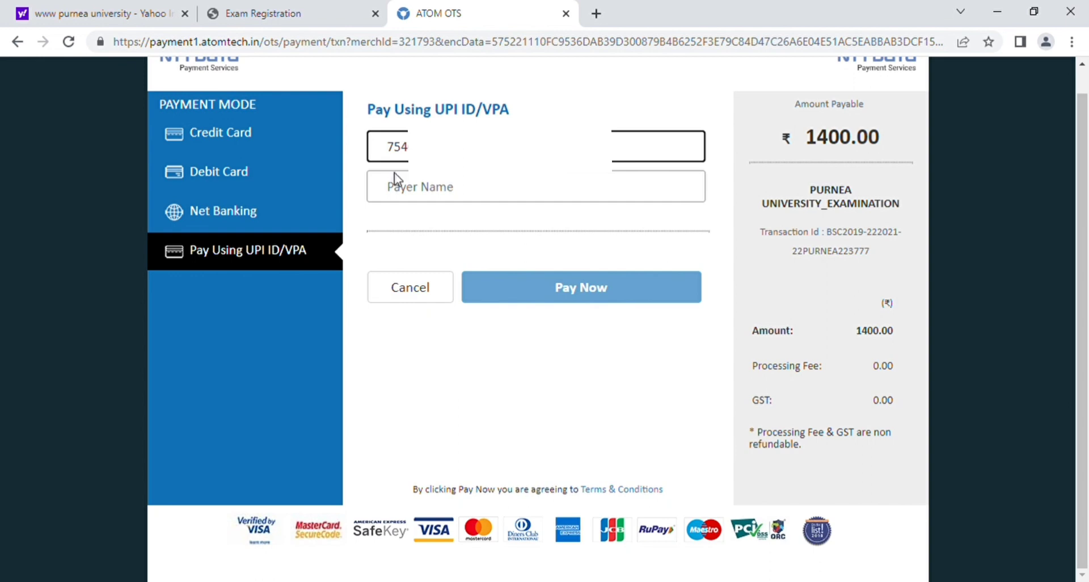
{"action": "left_click", "coordinate": [404, 191]}
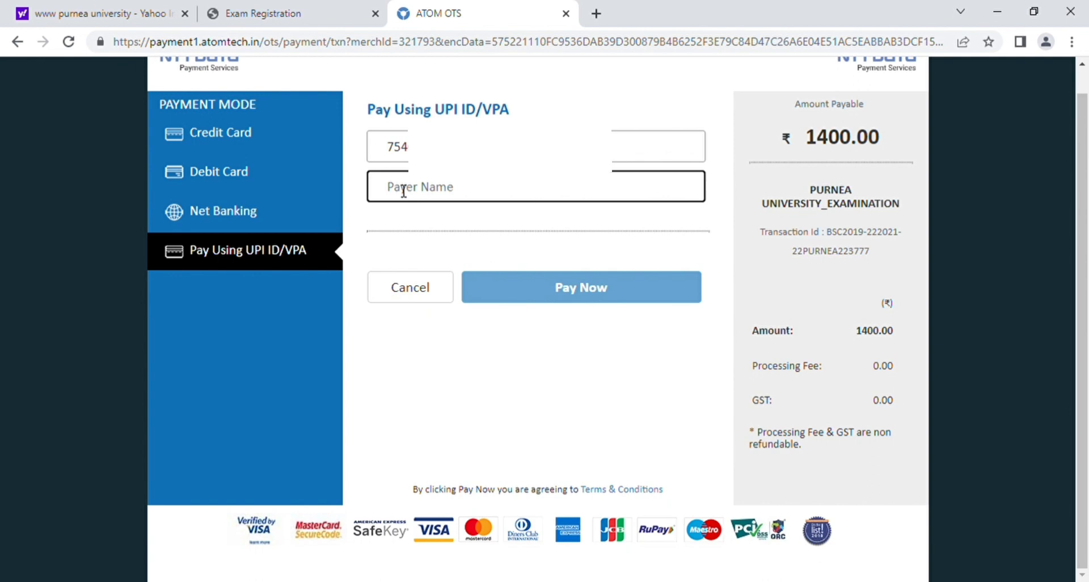
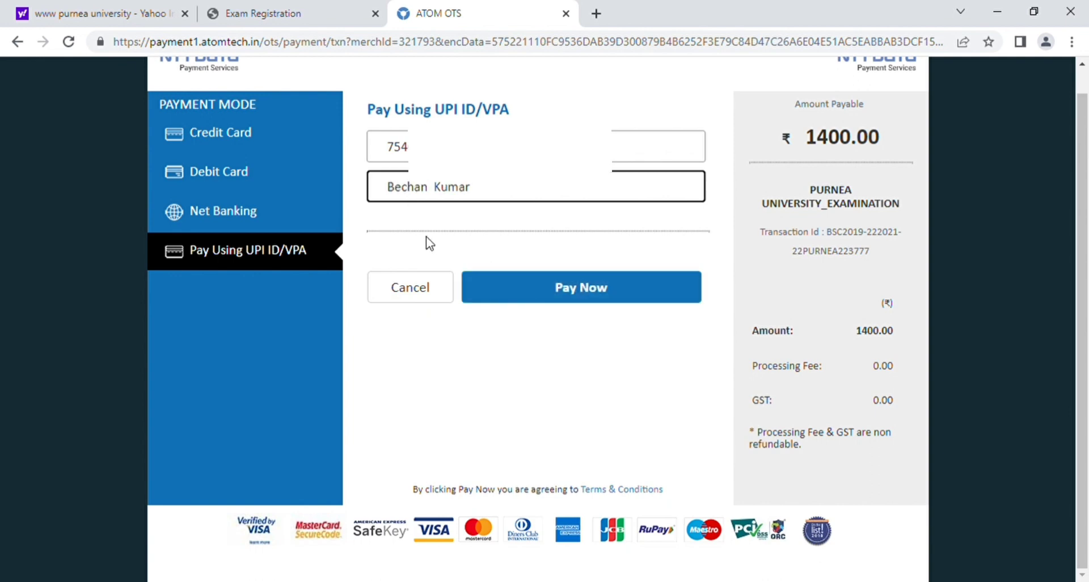
{"action": "left_click", "coordinate": [545, 291]}
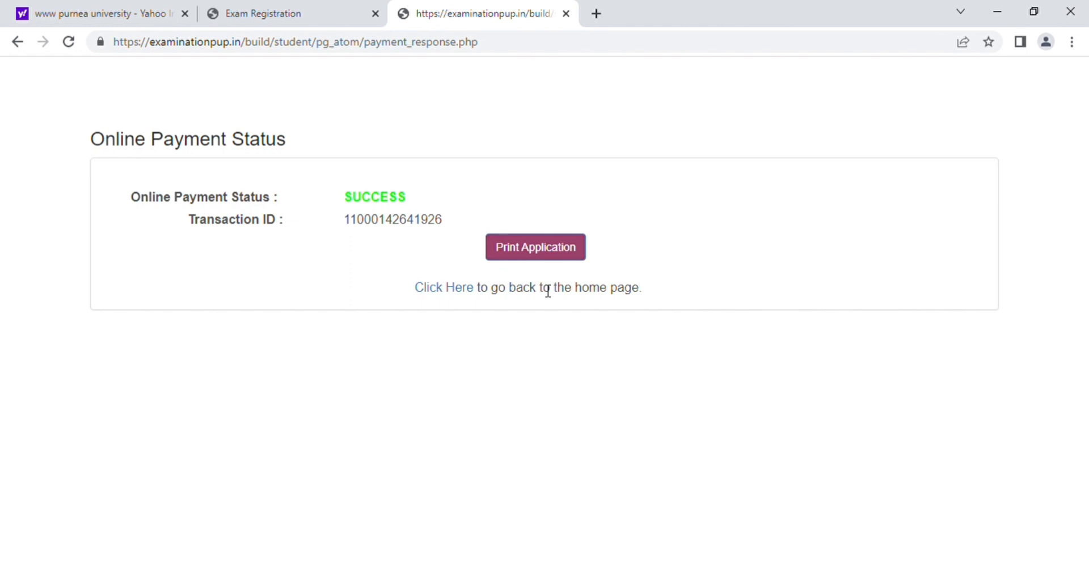
Open the paid application form as a printable PDF with Print Application
{"action": "left_click", "coordinate": [521, 253]}
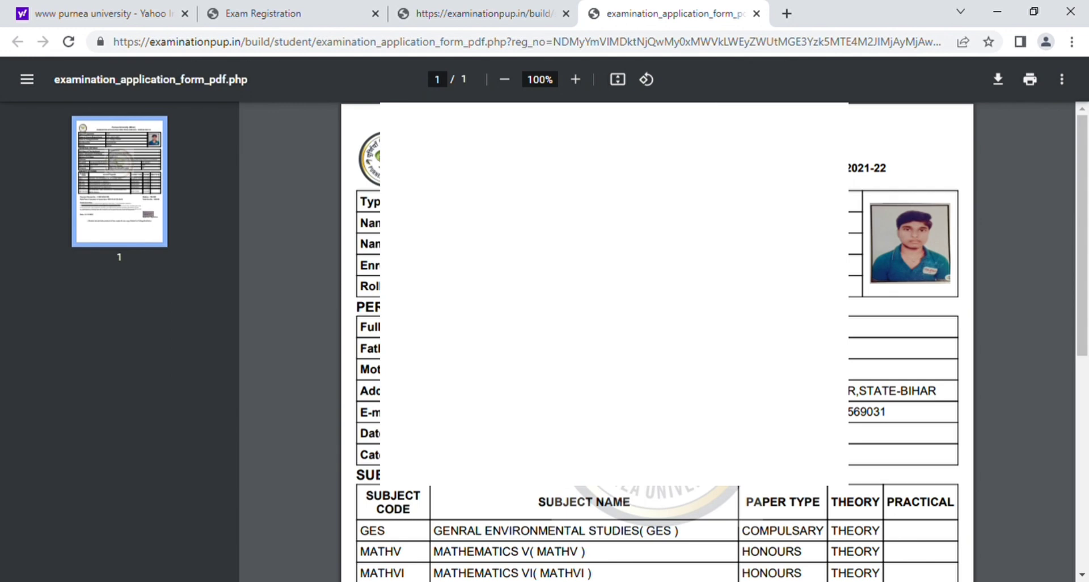
Scroll the PDF to the Rs. 1400.00 payment receipt, declaration and signature
{"action": "scroll", "coordinate": [930, 403], "scroll_direction": "down", "scroll_amount": 3}
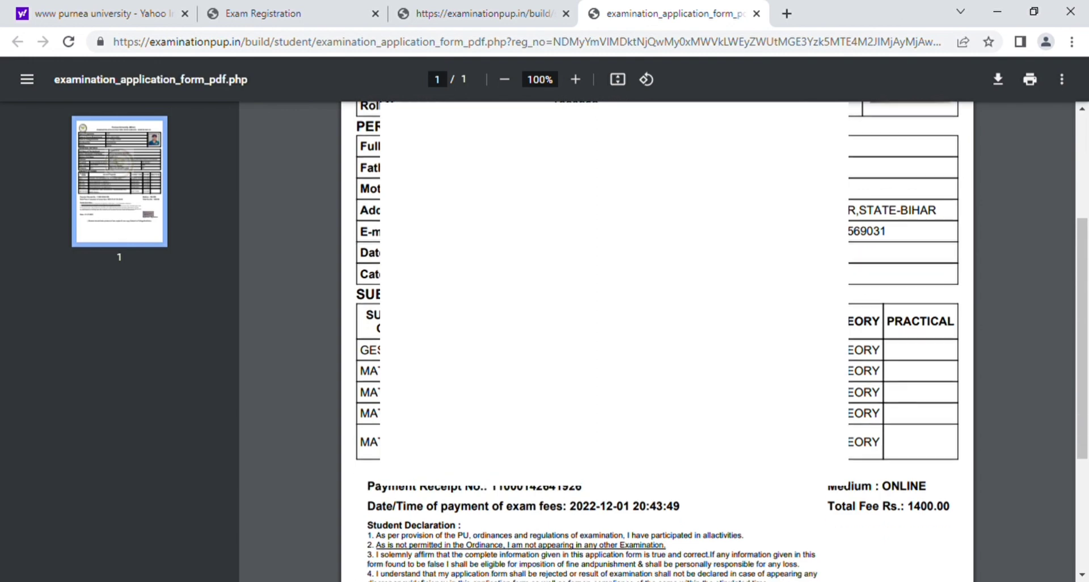
{"action": "scroll", "coordinate": [657, 340], "scroll_direction": "down", "scroll_amount": 1}
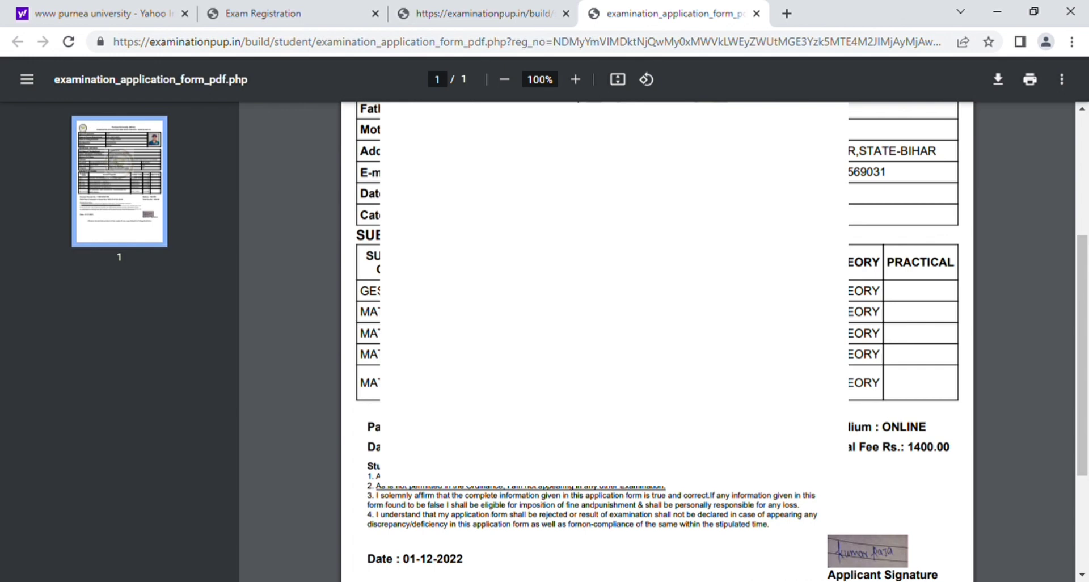
{"action": "scroll", "coordinate": [318, 318], "scroll_direction": "down", "scroll_amount": 2}
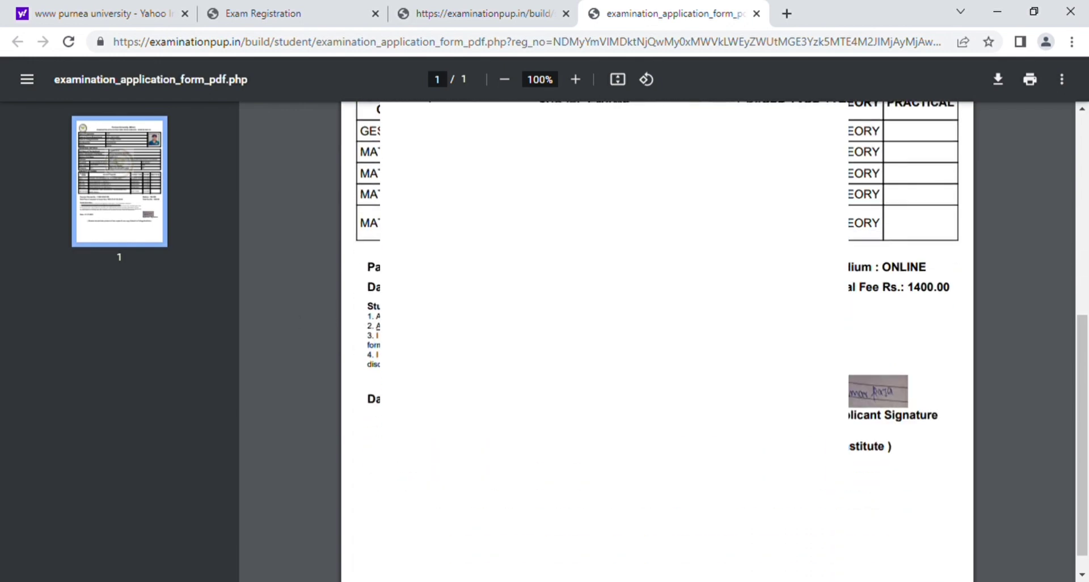